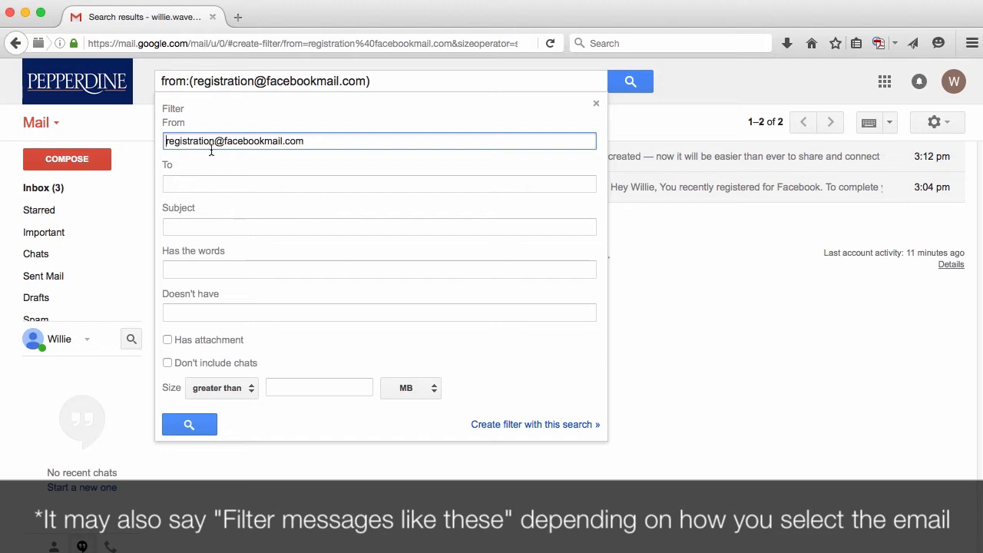
{"action": "left_click_drag", "start_coordinate": [213, 140], "coordinate": [119, 136]}
{"action": "key", "text": "BackSpace"}
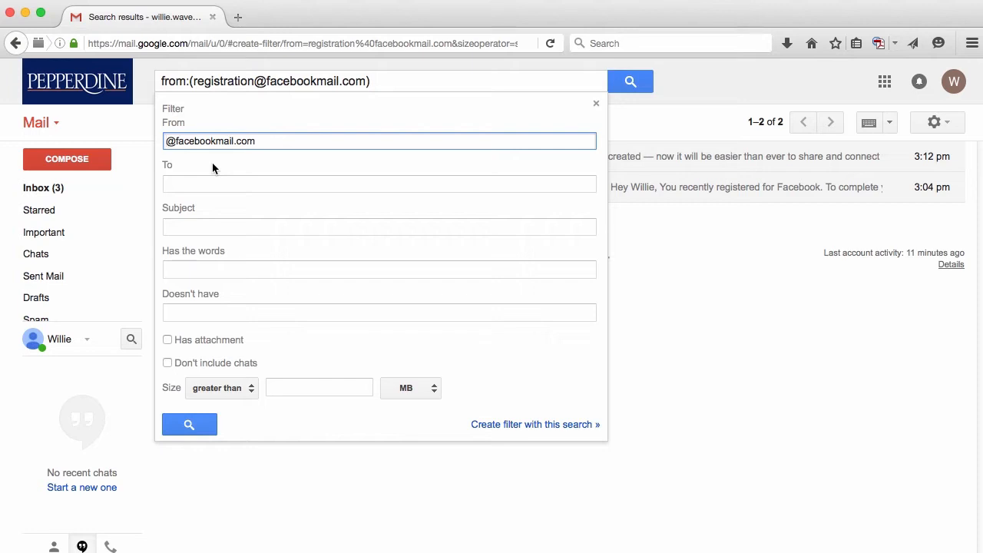
{"action": "left_click", "coordinate": [529, 430]}
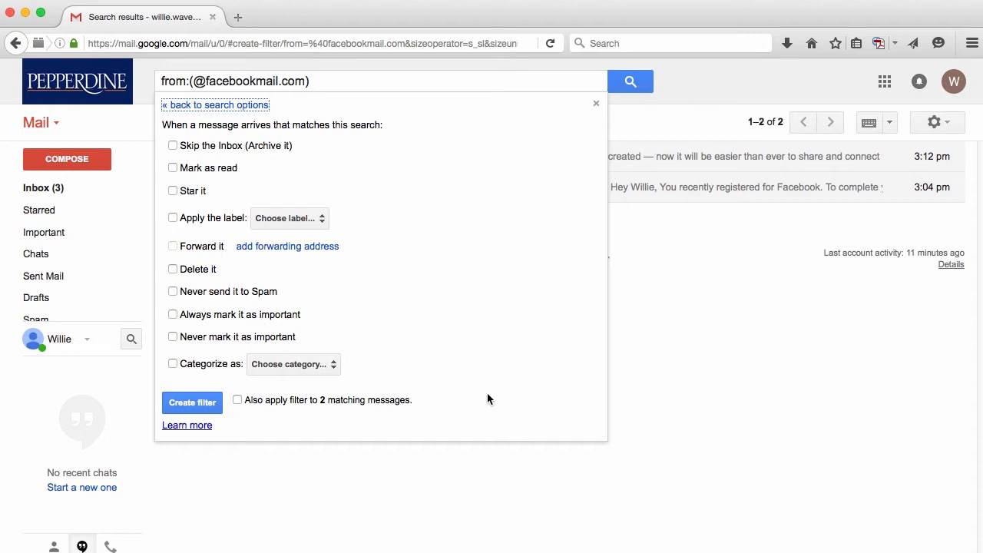
- Have the filter skip the Inbox and apply a new label named Social Media
{"action": "left_click", "coordinate": [171, 145]}
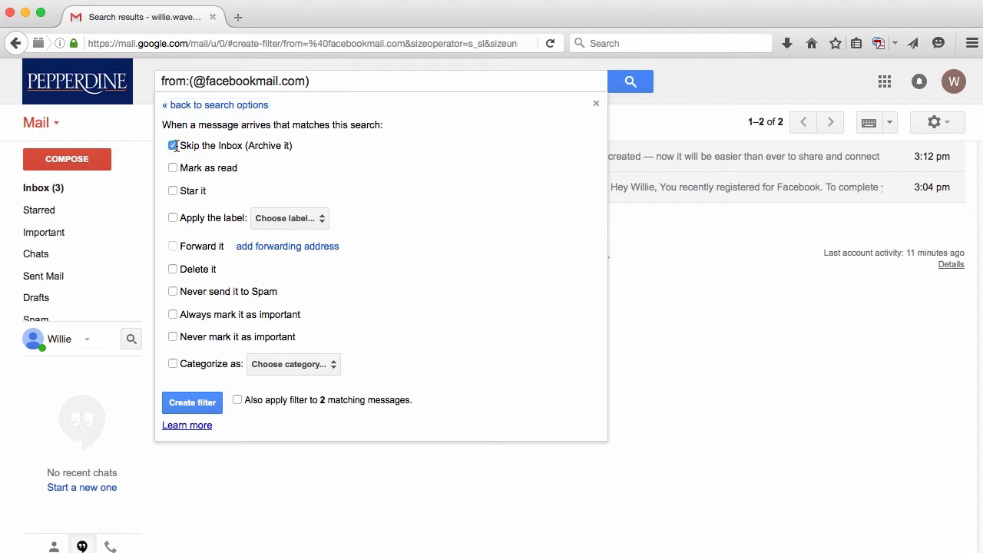
{"action": "left_click", "coordinate": [321, 220]}
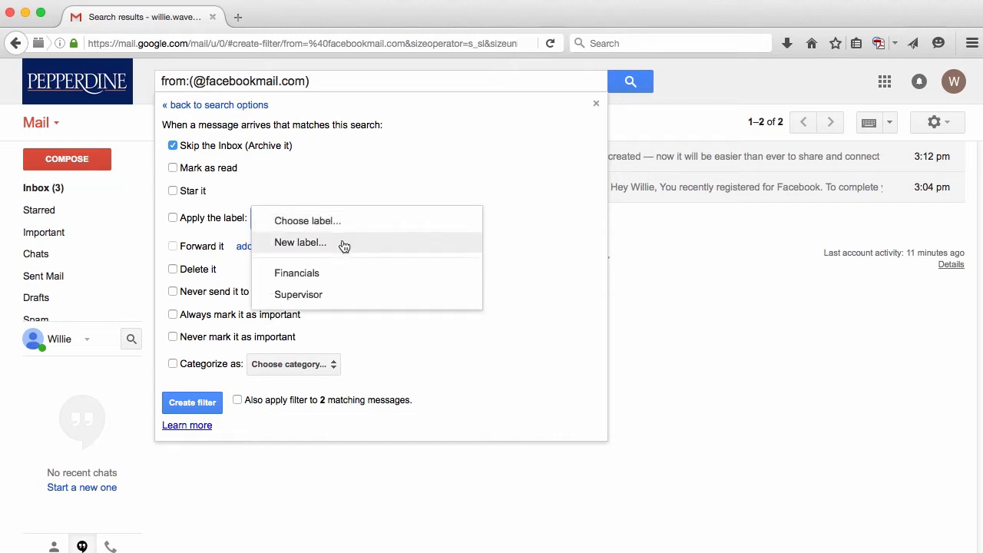
{"action": "left_click", "coordinate": [343, 242]}
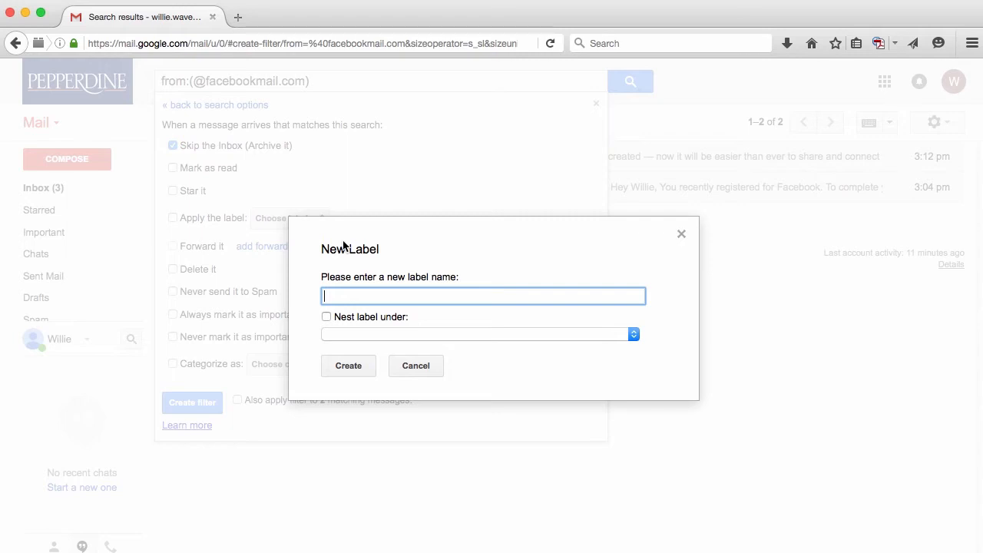
{"action": "type", "text": "Social Media"}
{"action": "left_click", "coordinate": [333, 370]}
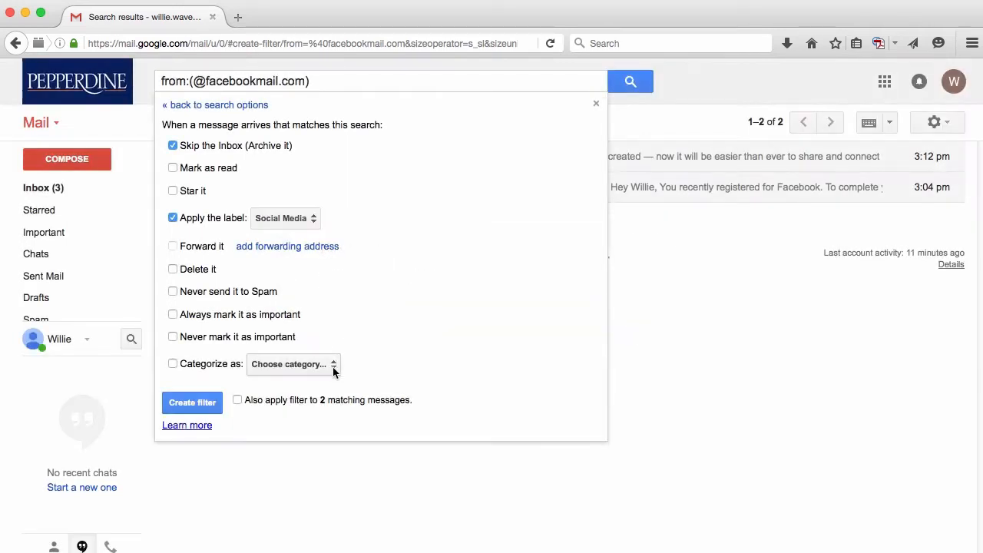
- Create the filter, applying it to existing matching messages as well, and return to the inbox
{"action": "left_click", "coordinate": [238, 401]}
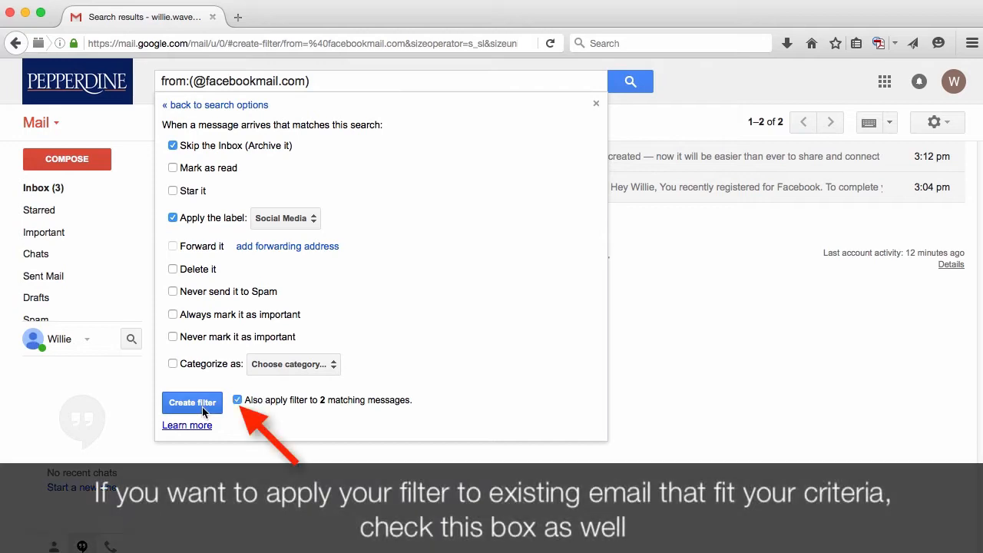
{"action": "left_click", "coordinate": [203, 408]}
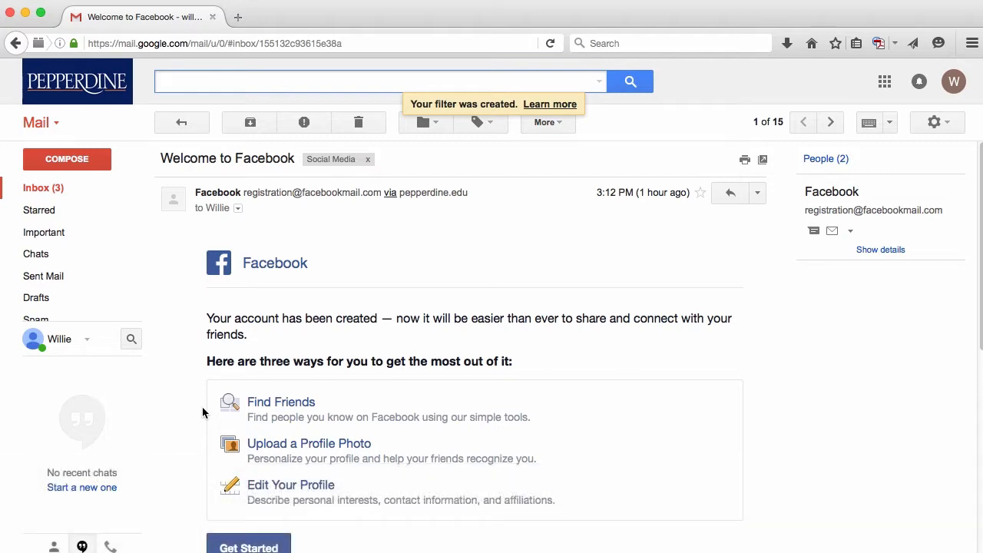
{"action": "left_click", "coordinate": [61, 188]}
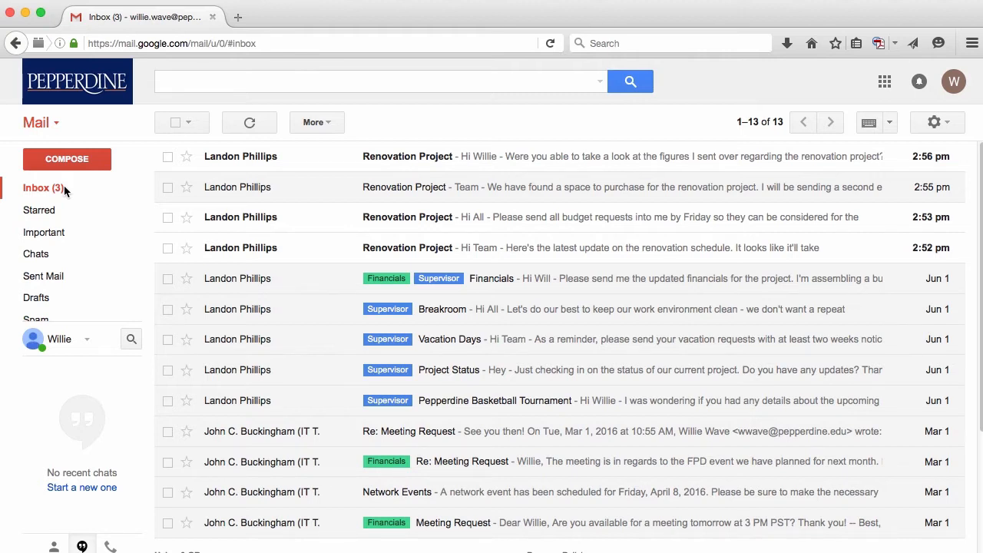
- Start a filter for messages like the 2:55 pm Renovation Project email, keeping its sender as the criterion, and continue to the filter actions
{"action": "left_click", "coordinate": [286, 186]}
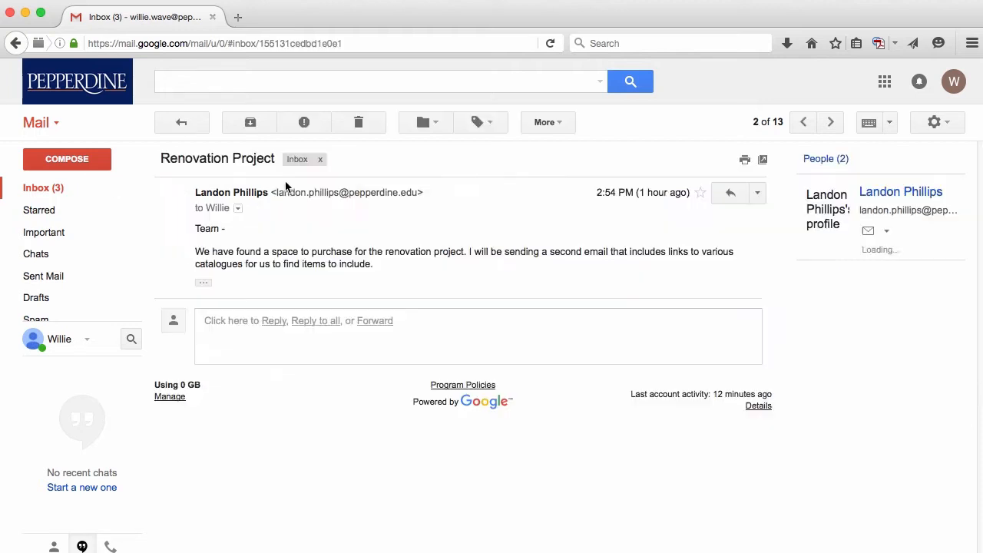
{"action": "left_click", "coordinate": [571, 122]}
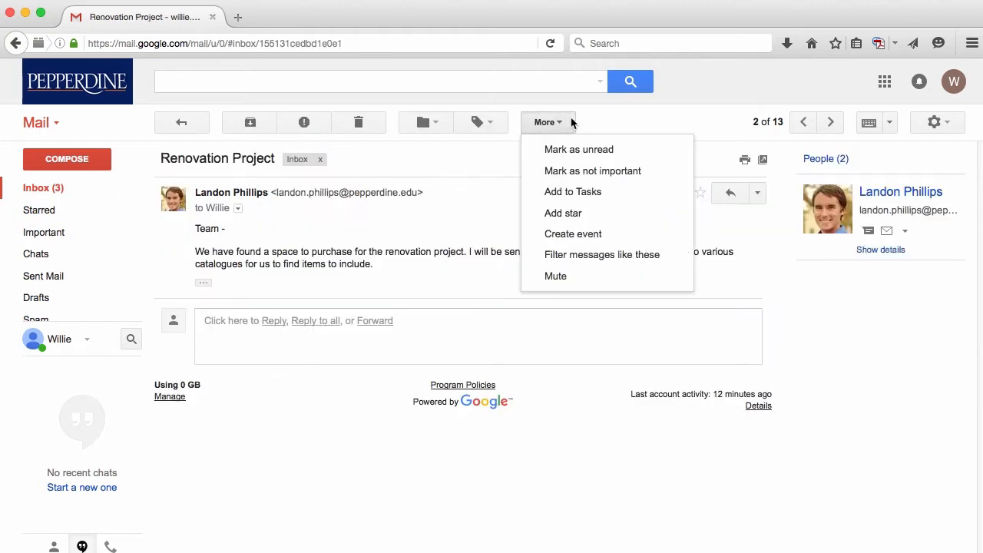
{"action": "left_click", "coordinate": [619, 255]}
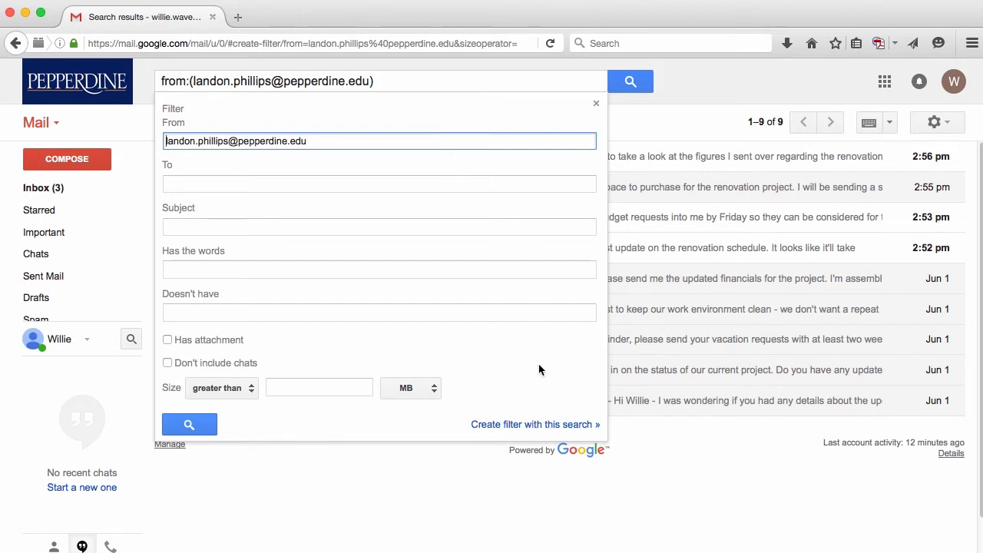
{"action": "left_click", "coordinate": [535, 429]}
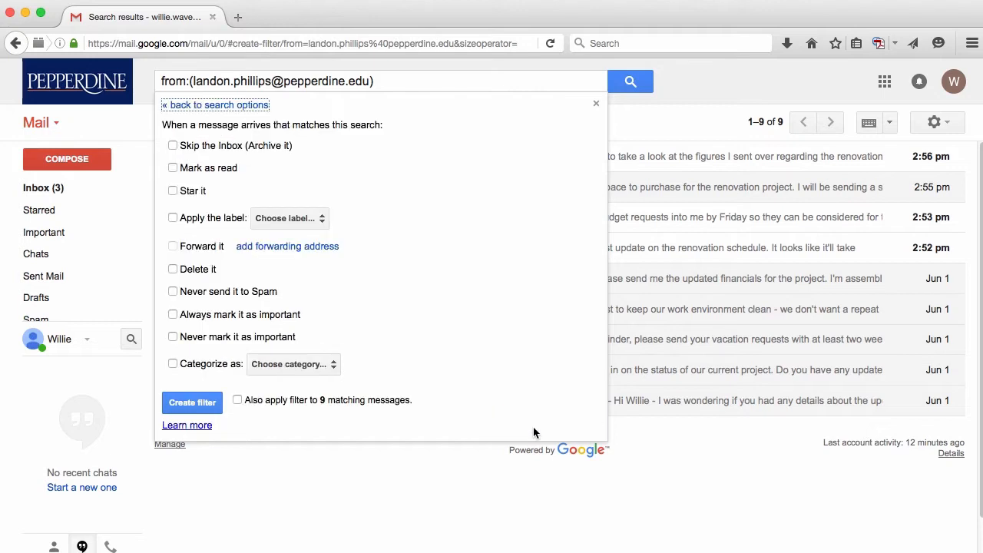
- Create the filter so it stars this sender's messages, including existing matching ones, and return to the inbox
{"action": "left_click", "coordinate": [172, 191]}
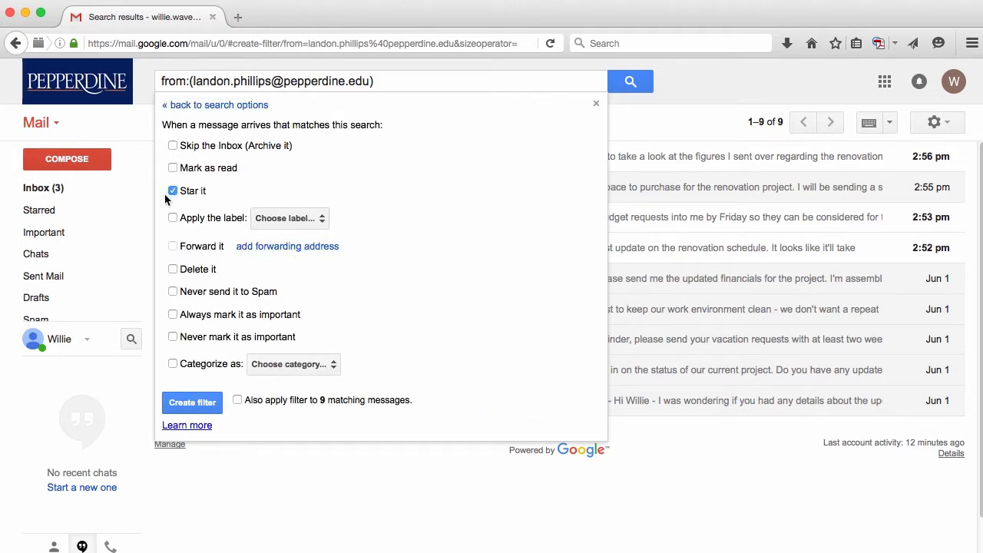
{"action": "left_click", "coordinate": [238, 400]}
{"action": "left_click", "coordinate": [219, 411]}
{"action": "left_click", "coordinate": [225, 408]}
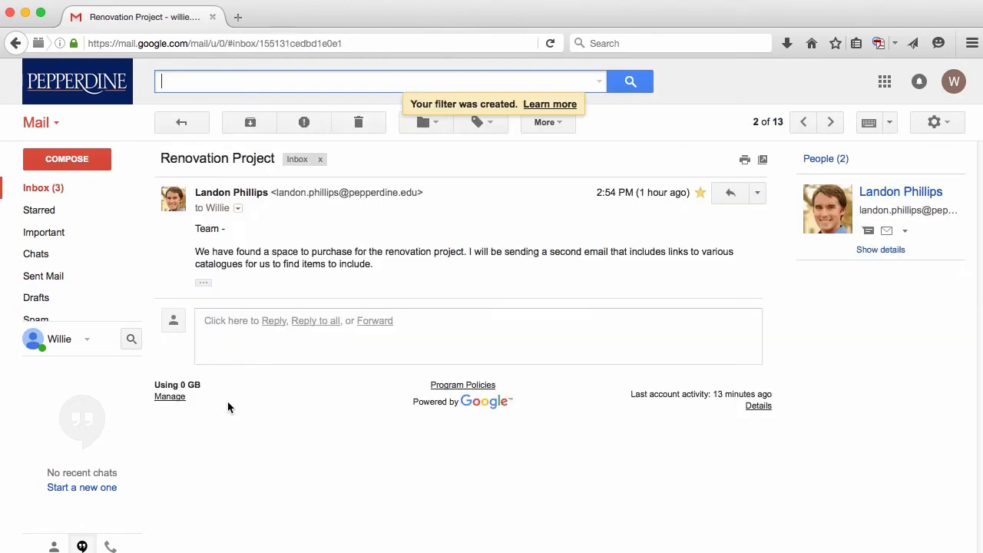
{"action": "left_click", "coordinate": [61, 189]}
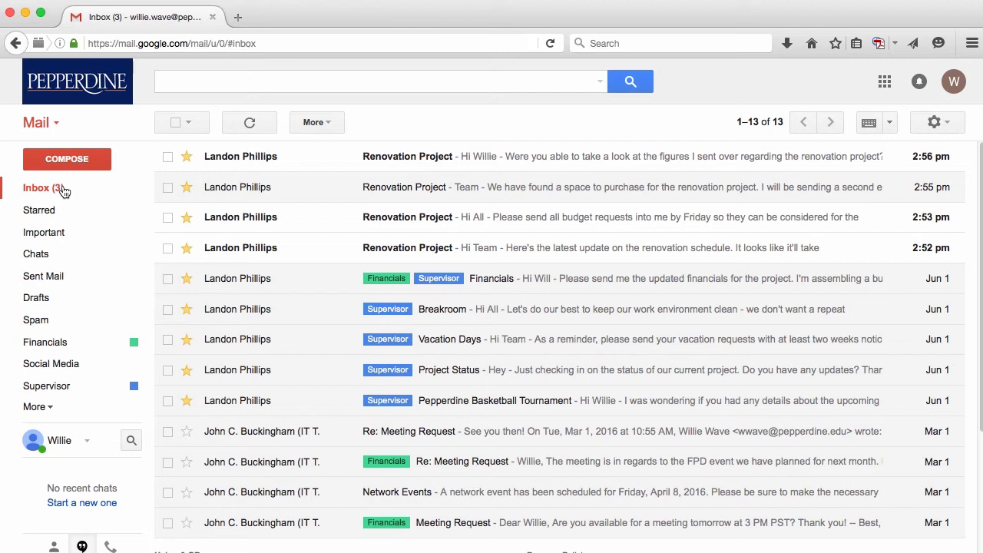
- Open the 2:55 pm Renovation Project email and start another filter for messages like it
{"action": "left_click", "coordinate": [269, 190]}
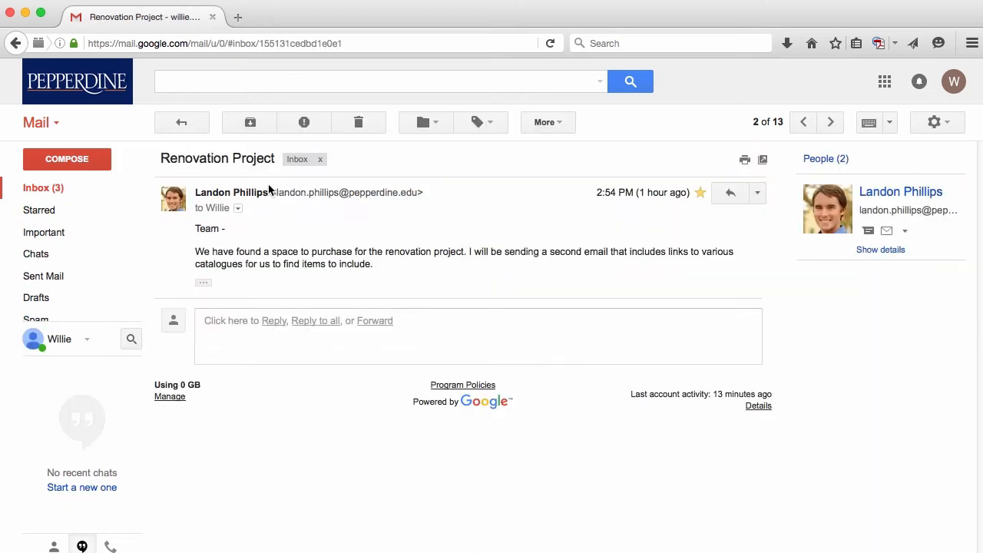
{"action": "left_click", "coordinate": [549, 124]}
{"action": "left_click", "coordinate": [628, 254]}
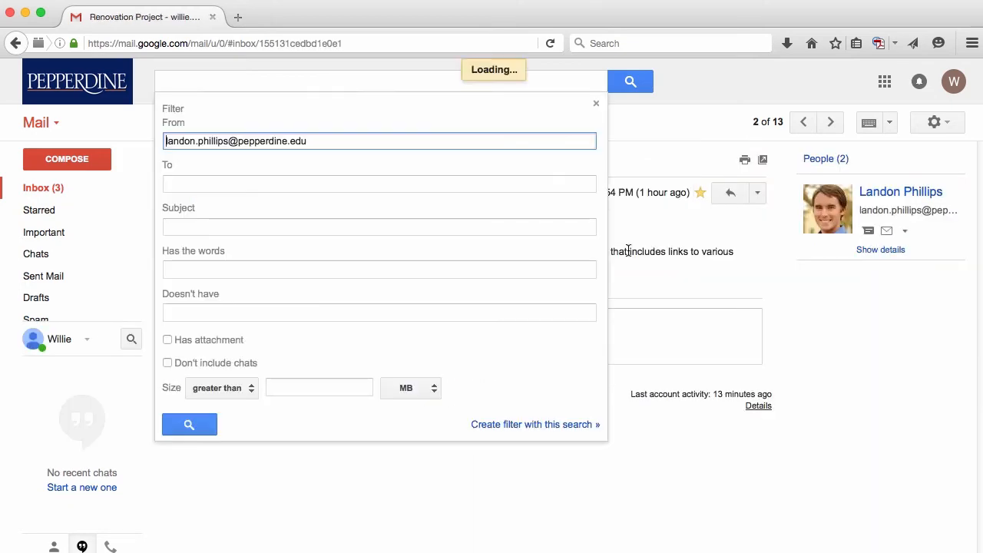
- Replace the sender criterion with the subject Renovation Project and continue to the filter actions
{"action": "left_click_drag", "start_coordinate": [353, 143], "coordinate": [160, 142]}
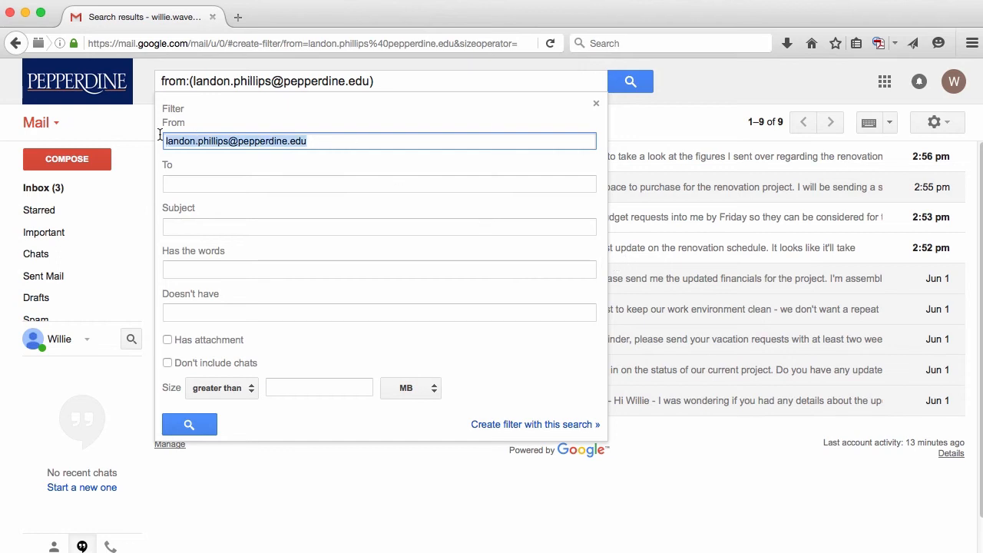
{"action": "key", "text": "BackSpace"}
{"action": "left_click", "coordinate": [238, 228]}
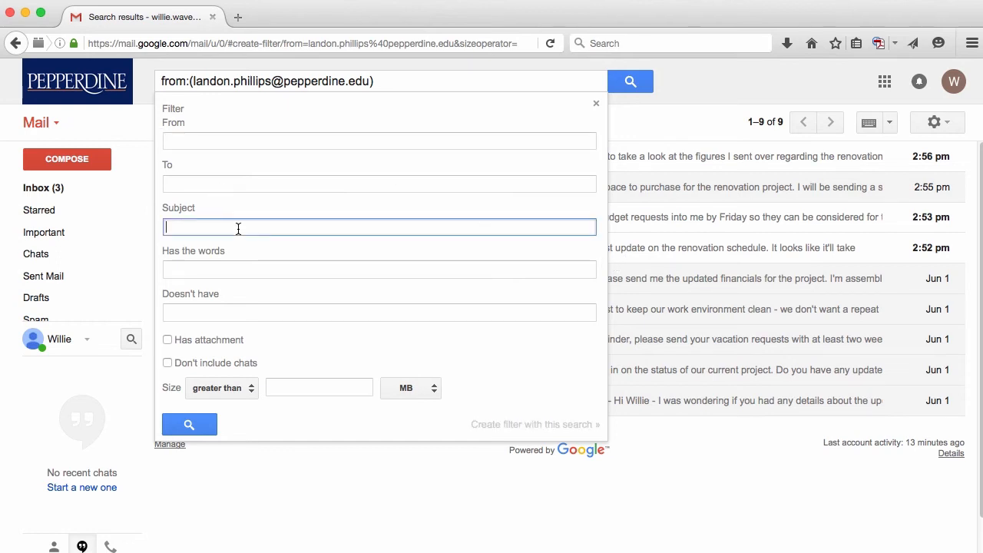
{"action": "type", "text": "Renov"}
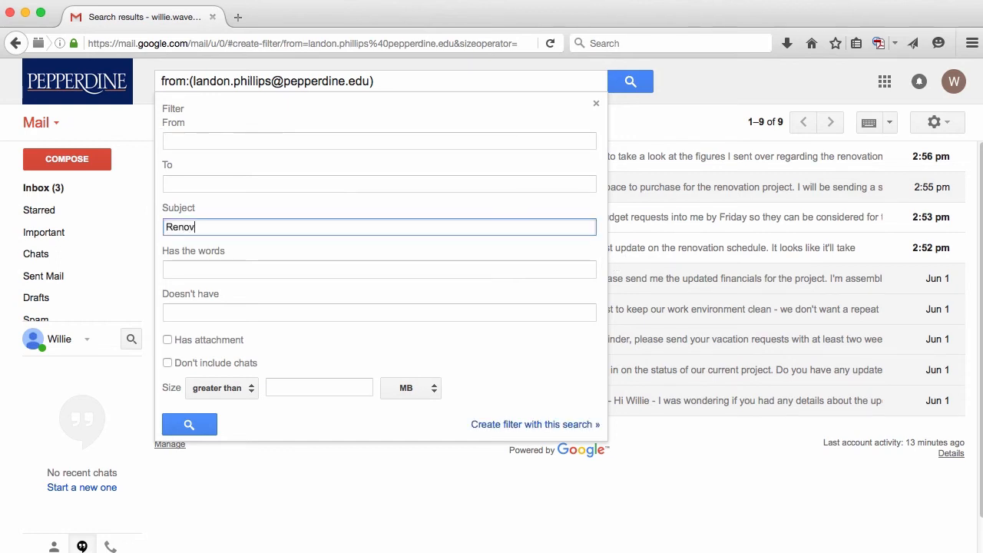
{"action": "type", "text": "ation Project"}
{"action": "left_click", "coordinate": [494, 421]}
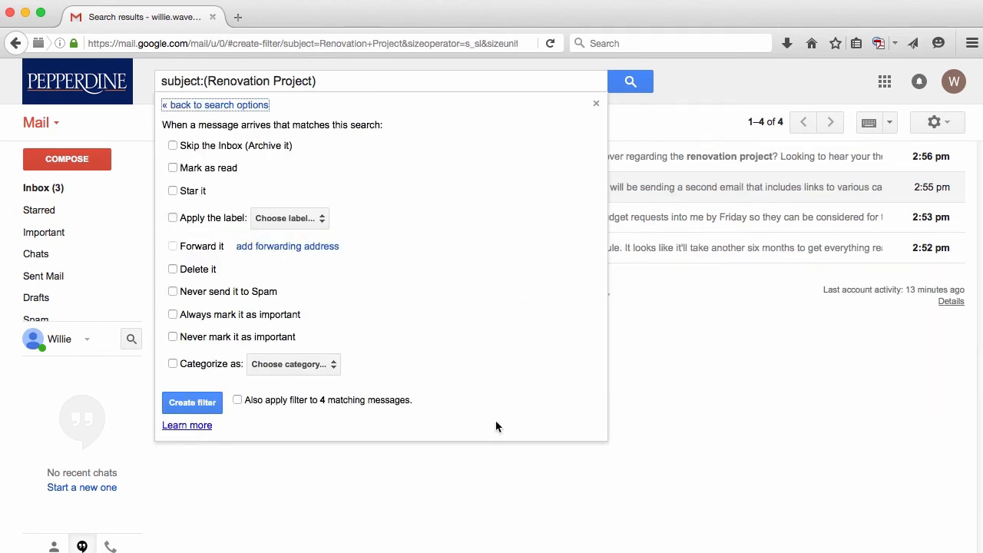
- Create the filter so it marks messages as read, including existing matching ones, and return to the inbox
{"action": "left_click", "coordinate": [173, 169]}
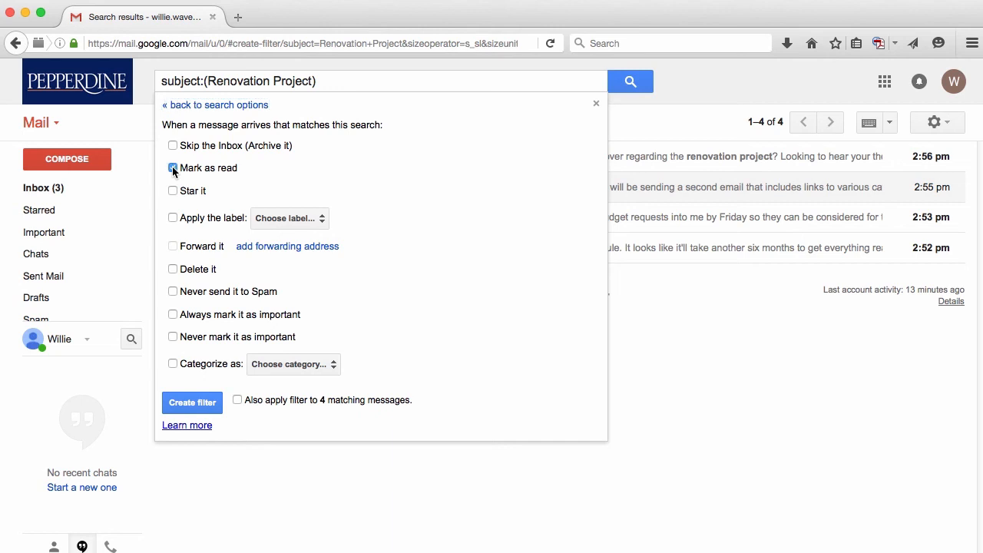
{"action": "left_click", "coordinate": [238, 400]}
{"action": "left_click", "coordinate": [192, 403]}
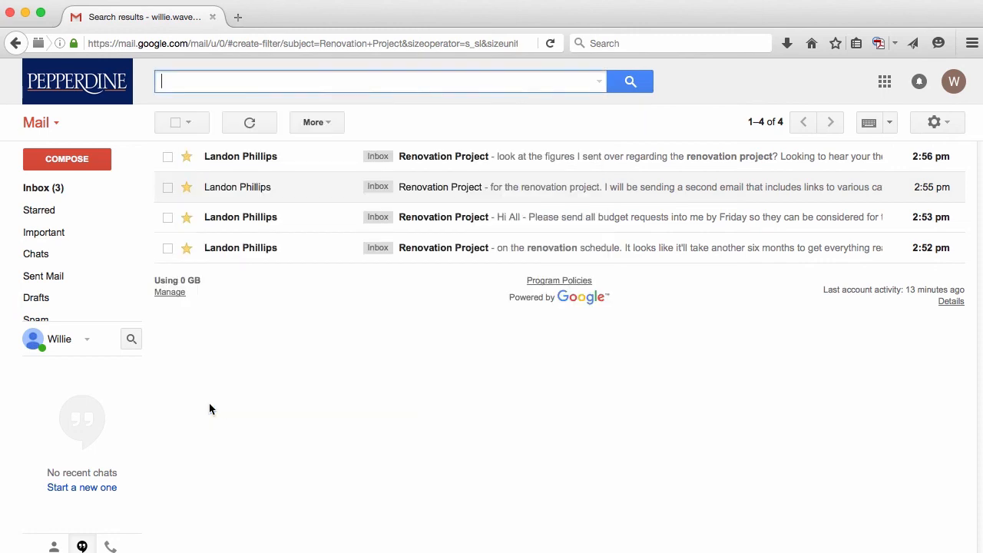
{"action": "left_click", "coordinate": [48, 189]}
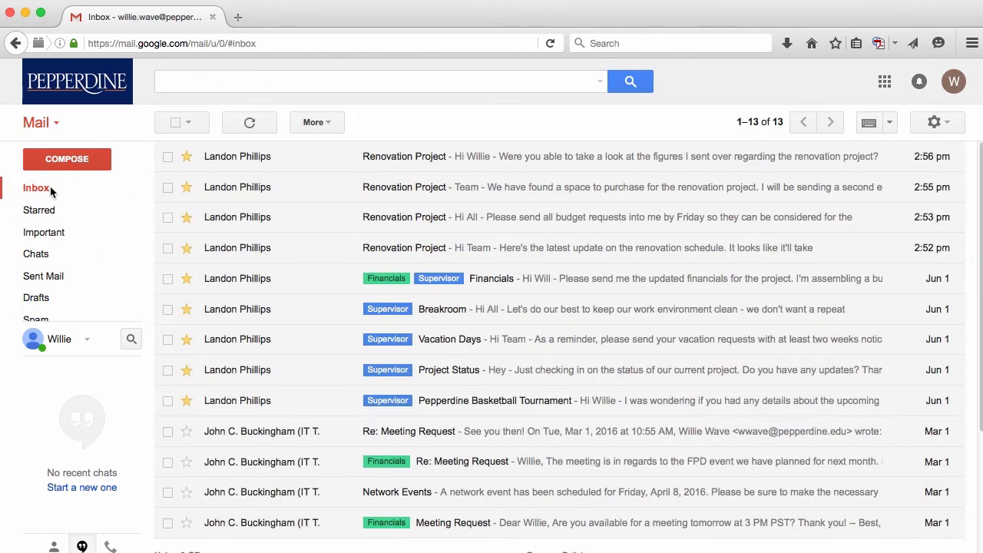